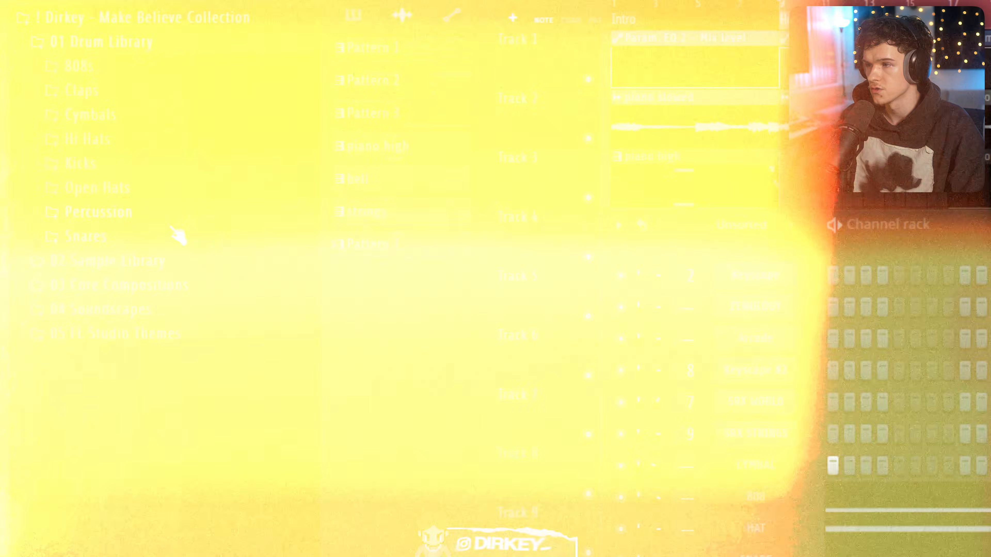
# Audition samples in the Percussion folder, load Dirkey - Perc [ Smoove Triangle ] as a channel, and adjust its volume envelope decay
pyautogui.click(96, 213)
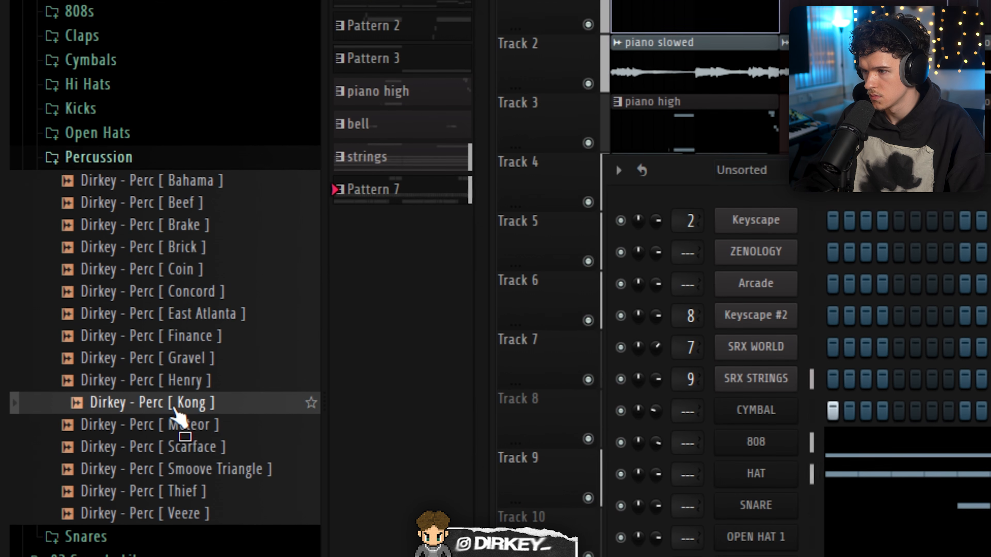
pyautogui.click(191, 425)
pyautogui.click(205, 462)
pyautogui.click(209, 506)
pyautogui.click(204, 461)
pyautogui.moveTo(199, 456); pyautogui.dragTo(211, 487)
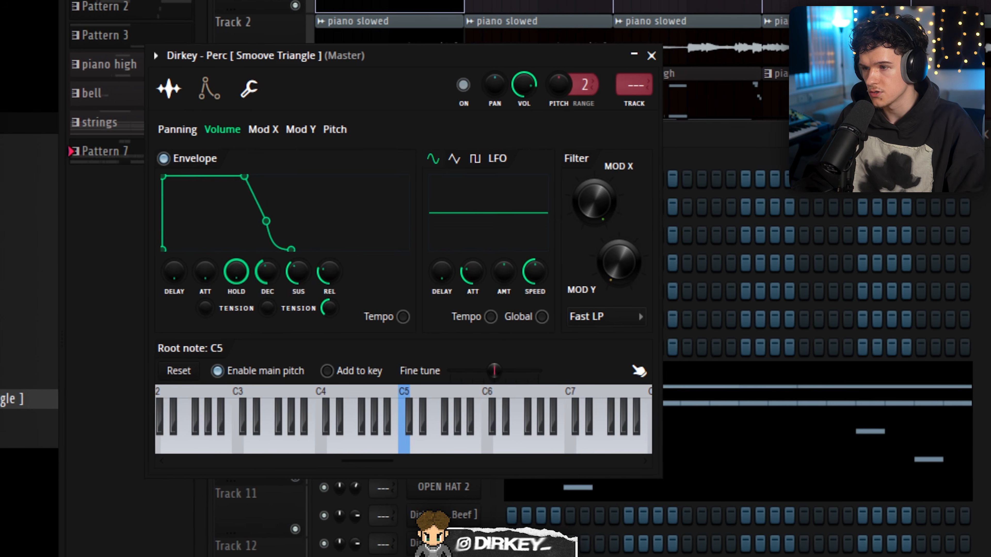
pyautogui.moveTo(258, 273); pyautogui.dragTo(316, 261)
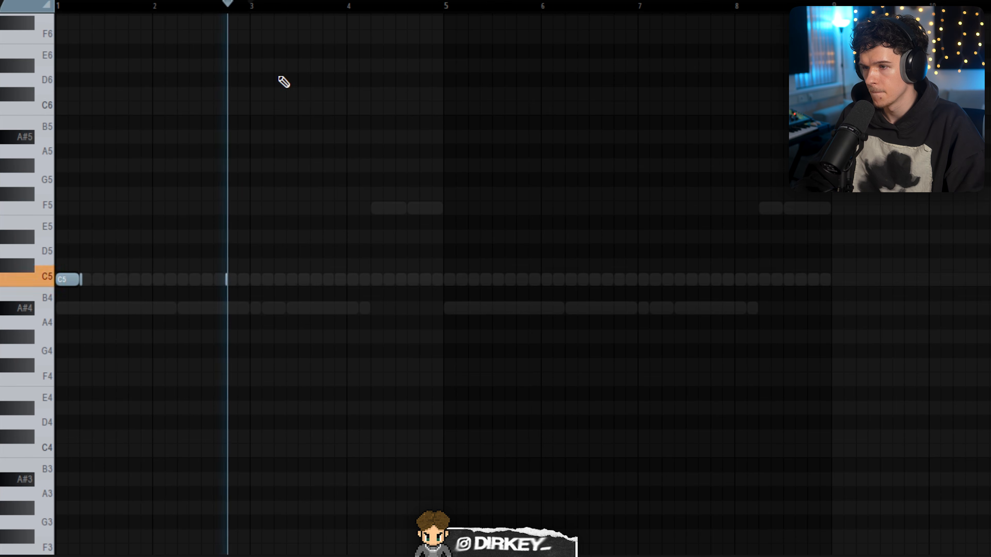
# Repeat the two-bar C5 percussion rhythm through all eight bars and adjust its closing hits
pyautogui.press('space')
pyautogui.click(296, 235)
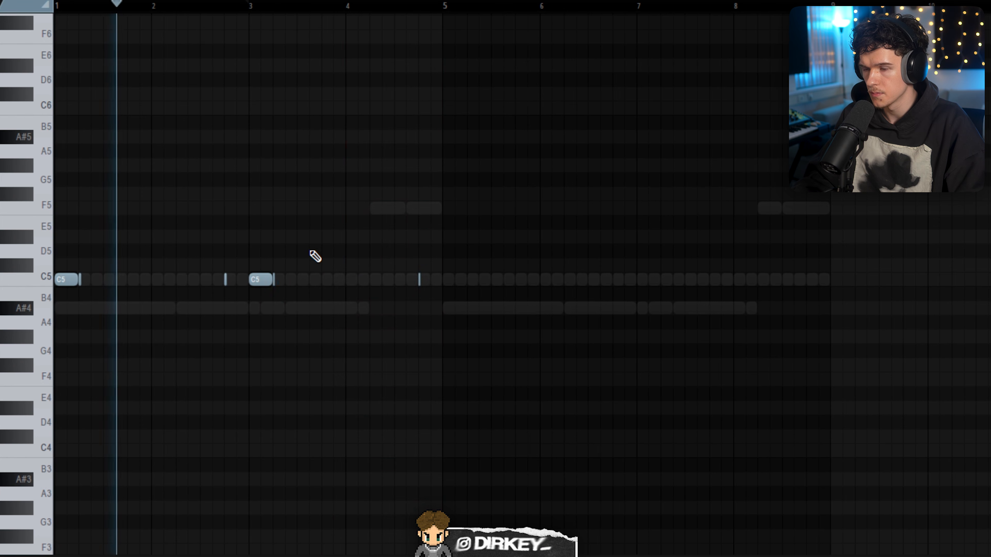
pyautogui.moveTo(526, 216); pyautogui.dragTo(64, 317)
pyautogui.hotkey('ctrl', 'b')
pyautogui.moveTo(432, 281); pyautogui.dragTo(440, 284)
pyautogui.click(391, 281)
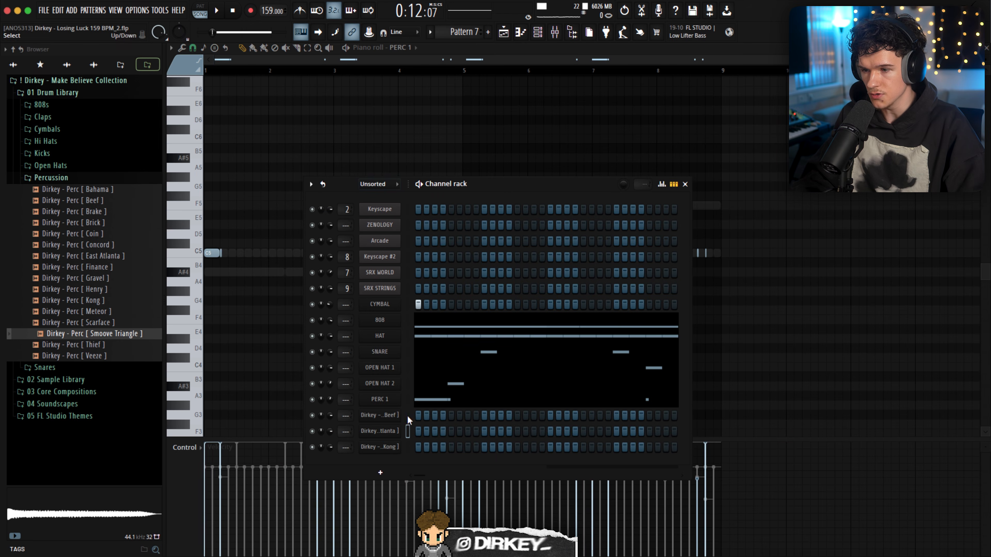
# In the piano roll of the Beef percussion channel, place single C5 hits near the ends of bars 4 and 8
pyautogui.click(408, 415)
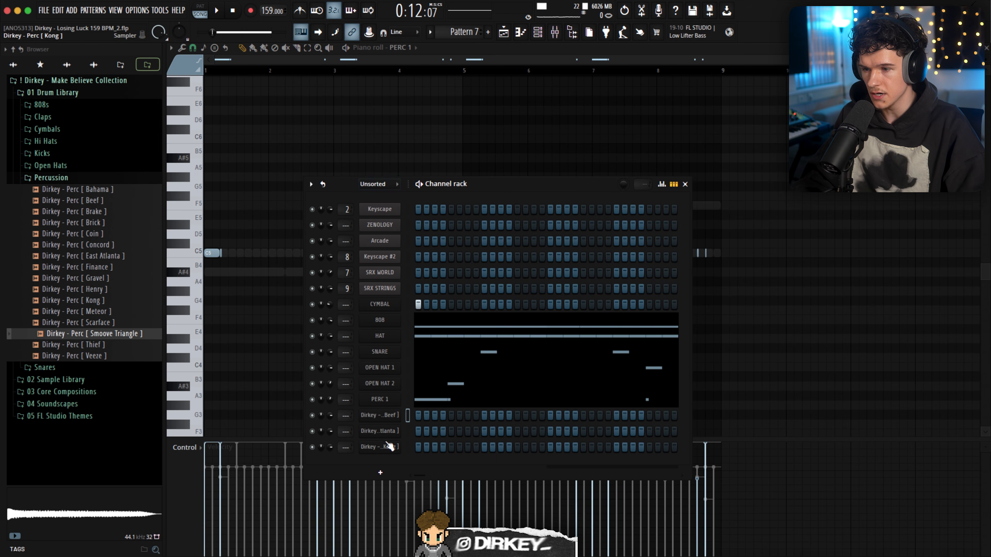
pyautogui.rightClick(378, 416)
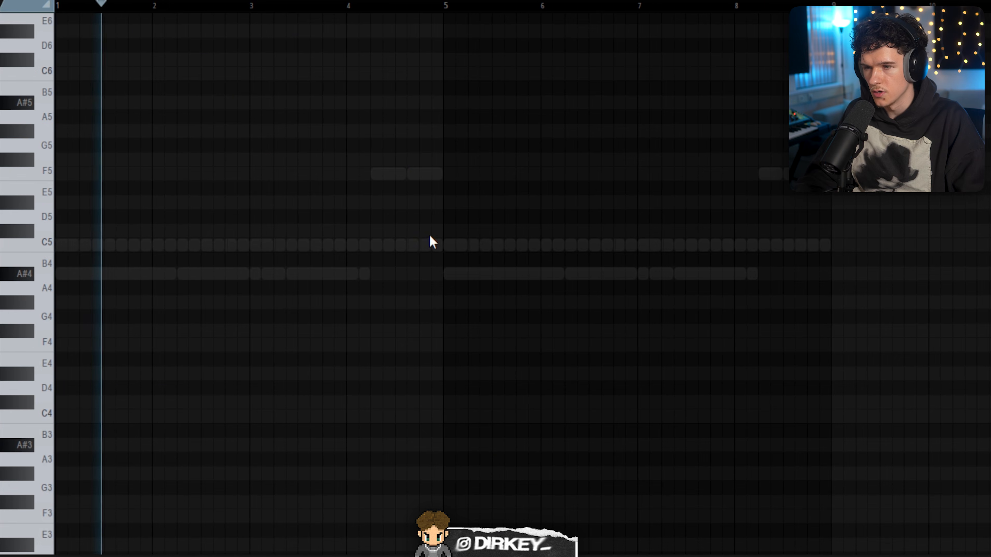
pyautogui.click(435, 245)
pyautogui.rightClick(425, 244)
pyautogui.click(414, 245)
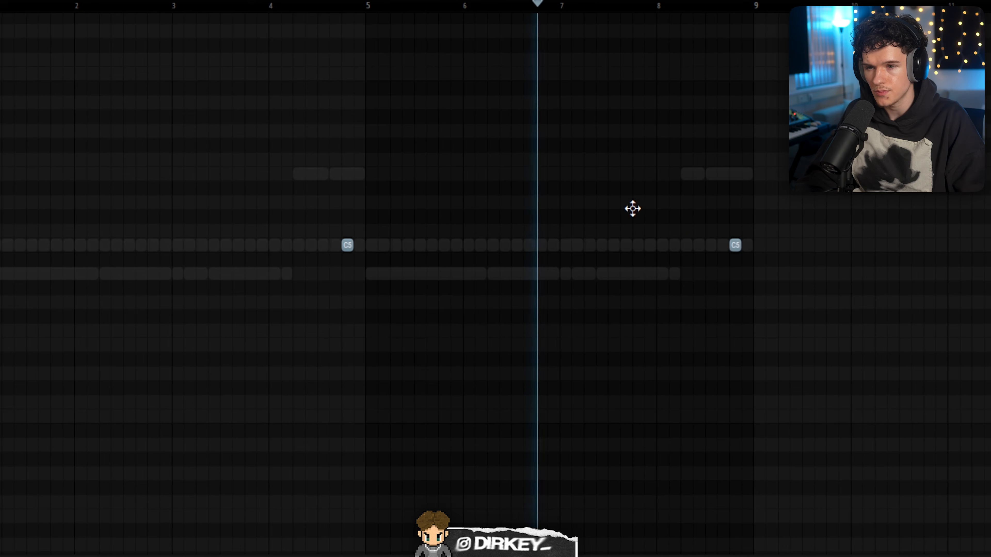
pyautogui.moveTo(716, 226); pyautogui.dragTo(770, 280)
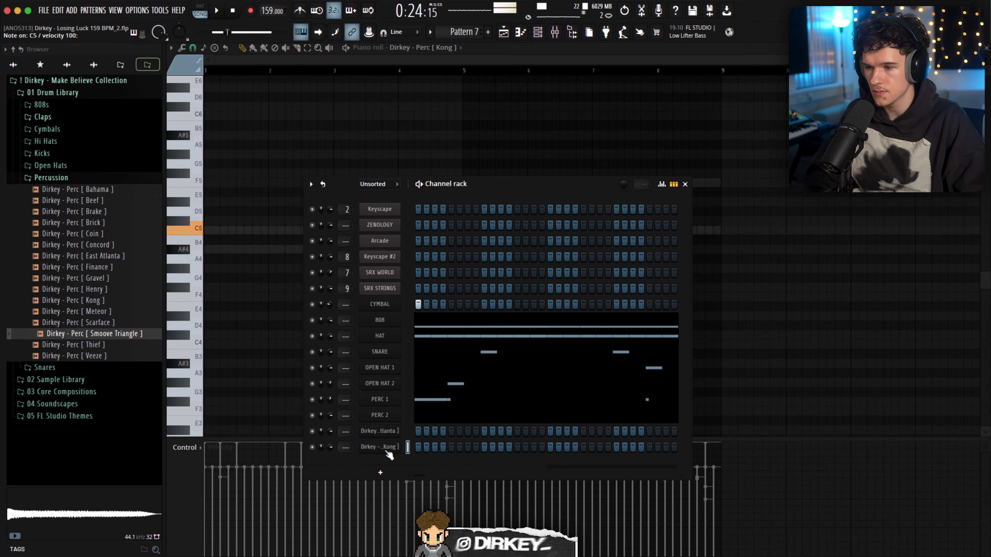
# Give the Kong channel a pair of C5 hits ending bars 2 and 6, and delete the unused East Atlanta channel
pyautogui.rightClick(376, 449)
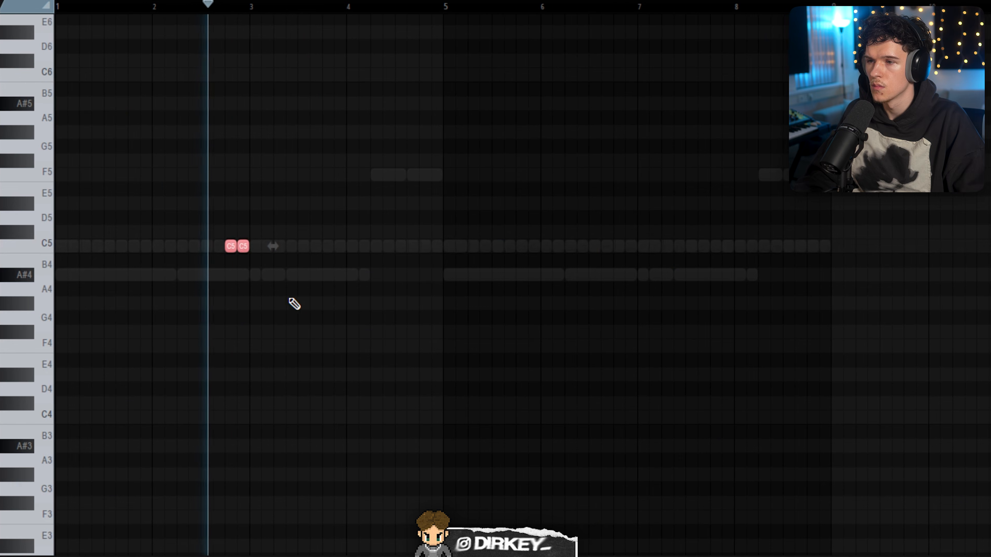
pyautogui.moveTo(226, 246); pyautogui.dragTo(604, 239)
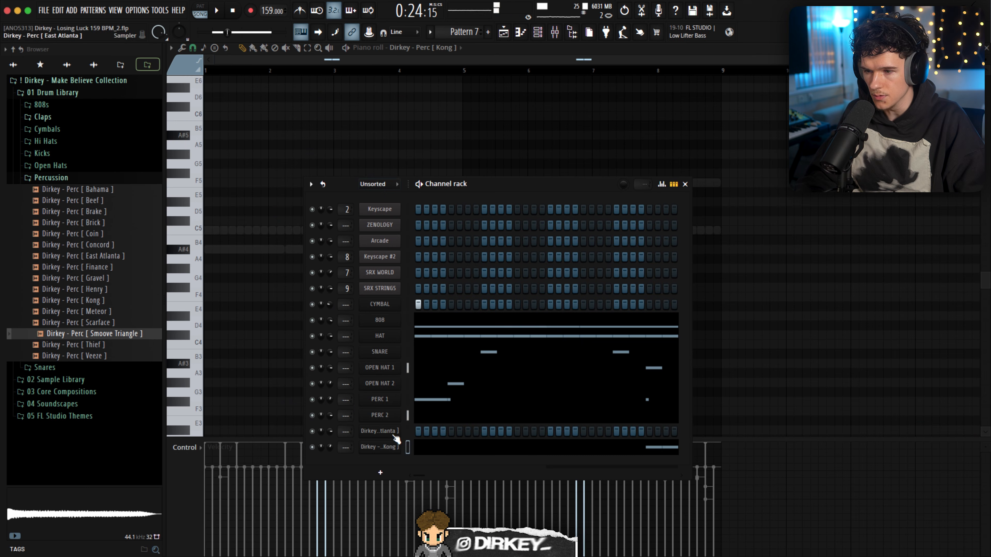
pyautogui.rightClick(389, 435)
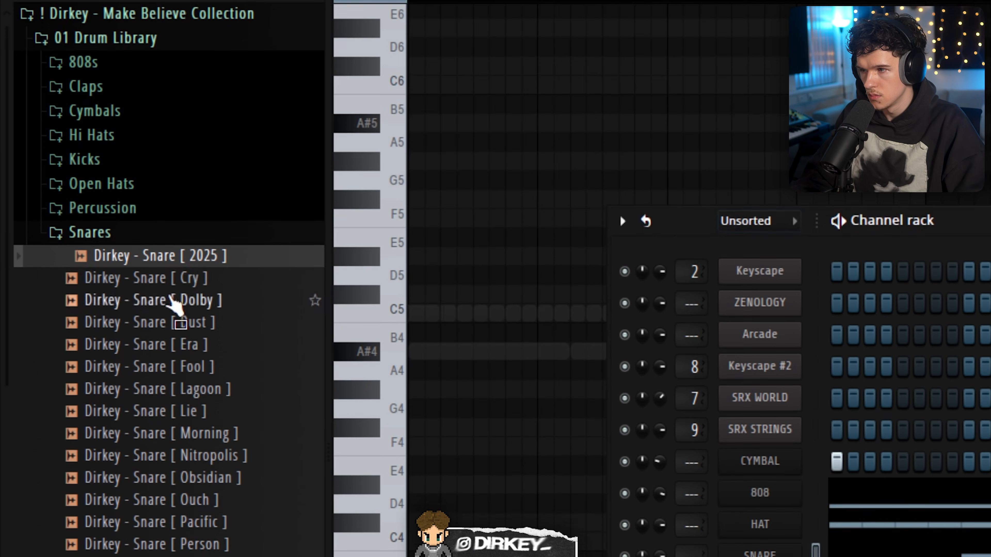
# Add a second snare from the Snares folder and place C5 hits just before and after bar 2 begins and early in bar 4
pyautogui.moveTo(147, 203); pyautogui.dragTo(144, 177)
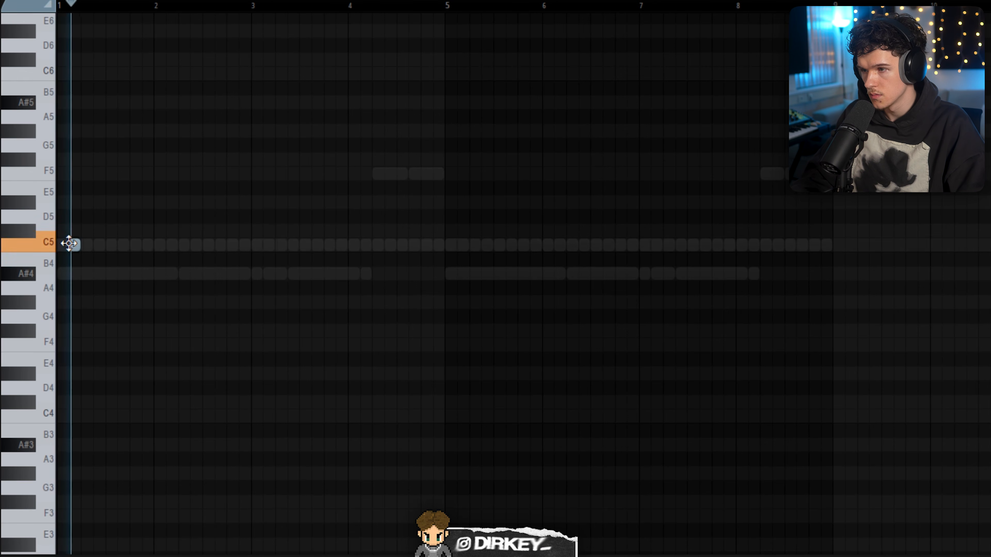
pyautogui.press('space')
pyautogui.click(176, 247)
pyautogui.press('space')
pyautogui.moveTo(109, 210); pyautogui.dragTo(237, 317)
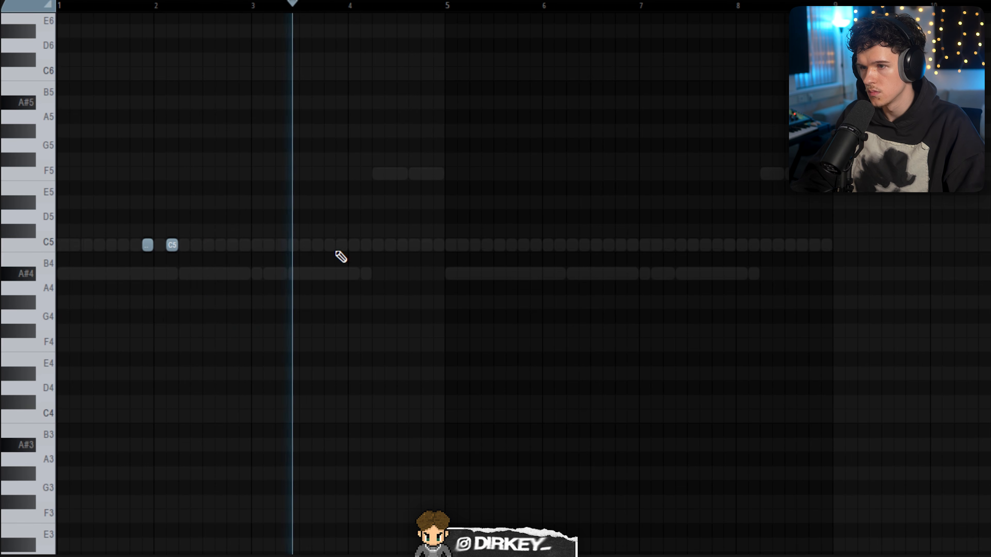
pyautogui.click(366, 249)
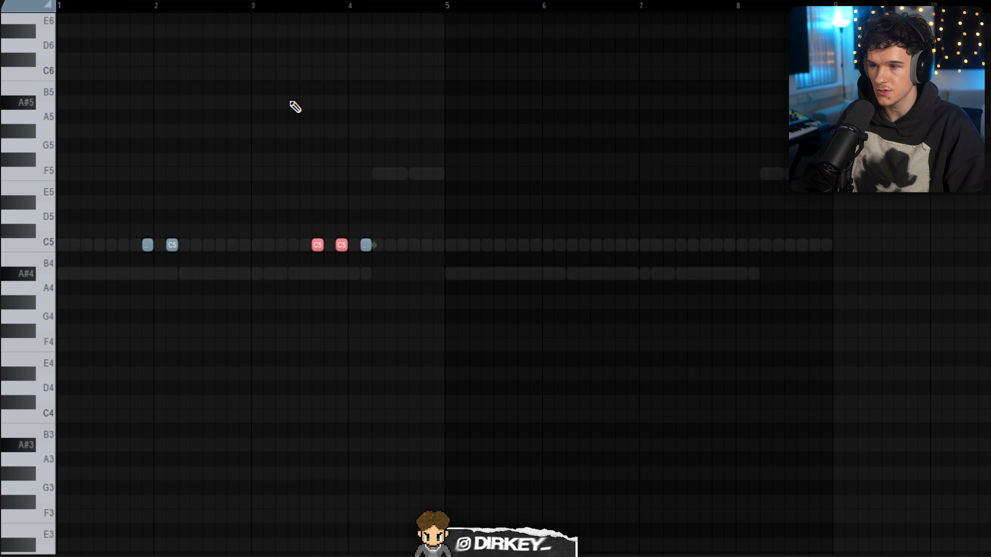
# Copy the second snare's hits four bars ahead and add C5 hits at the ends of bars 4 and 8
pyautogui.moveTo(486, 181); pyautogui.dragTo(137, 285)
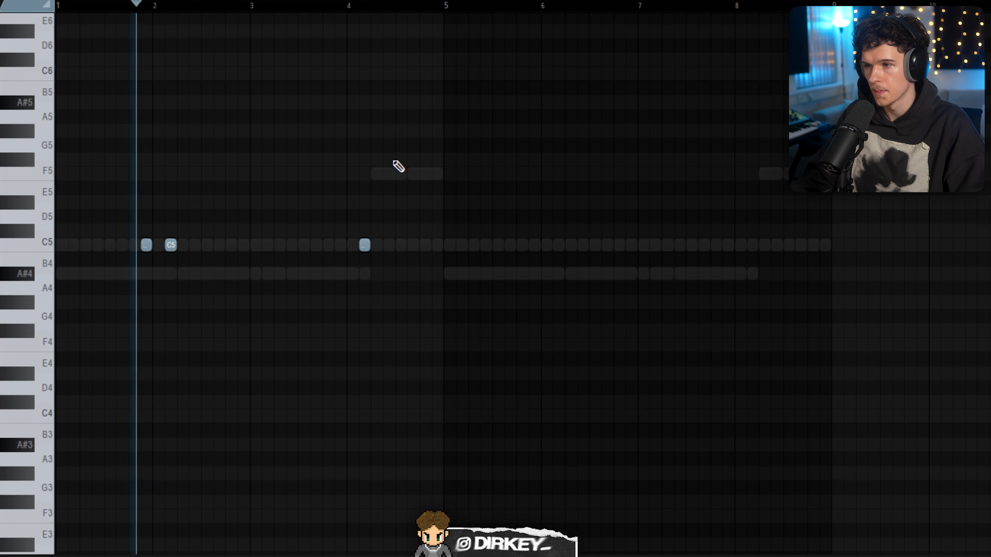
pyautogui.moveTo(141, 247); pyautogui.dragTo(532, 246)
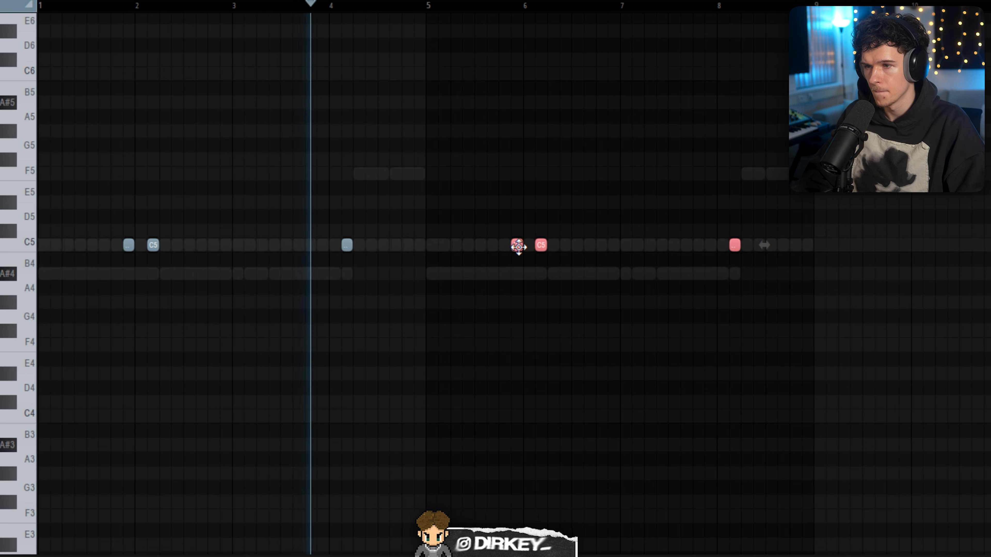
pyautogui.click(421, 247)
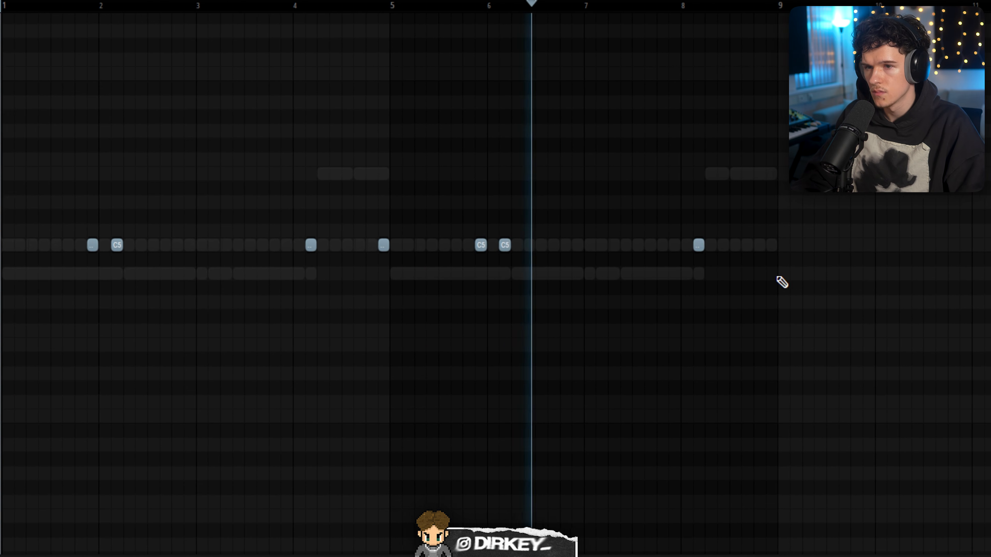
pyautogui.click(771, 244)
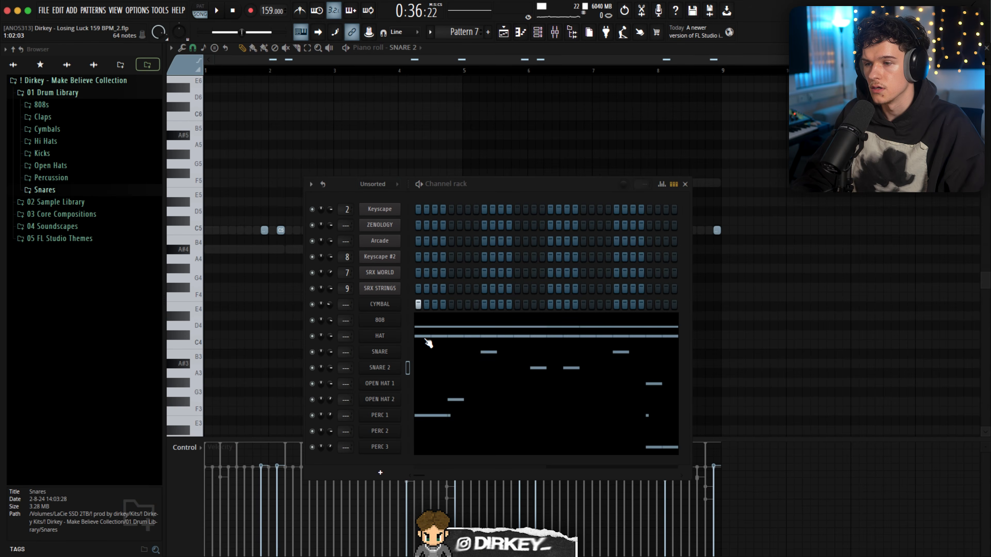
# Open the HAT channel's piano roll and delete the hat notes in bars 5 to 8
pyautogui.click(426, 340)
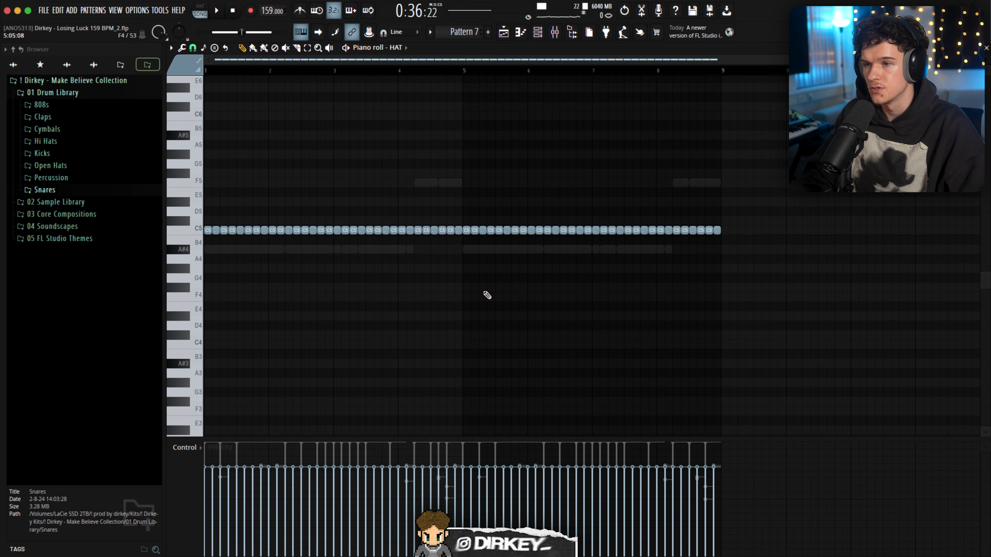
pyautogui.moveTo(826, 180); pyautogui.dragTo(586, 233)
pyautogui.press('Delete')
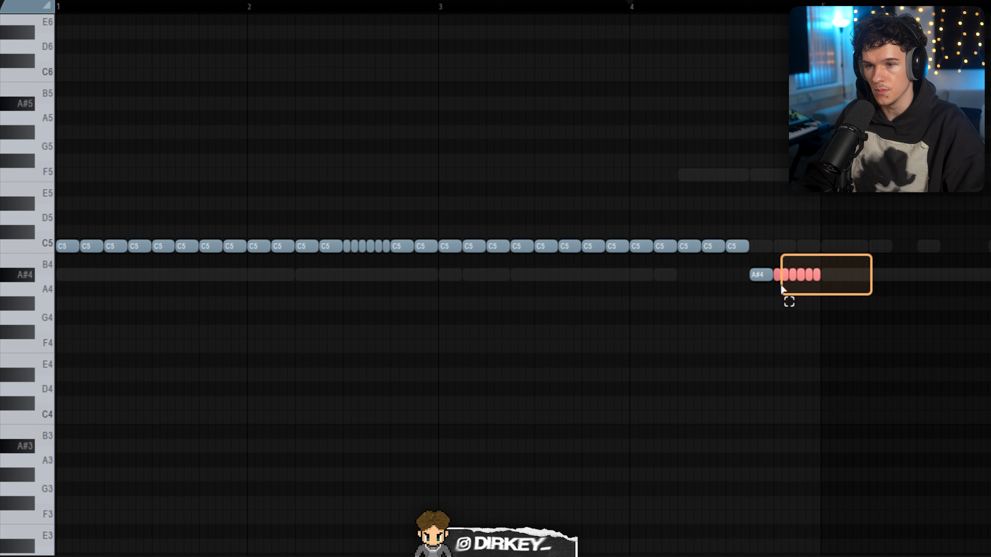
# Lower the six-note hat roll at the end of bar 4 by three semitones to G4 and play it back
pyautogui.press('Down')
pyautogui.press('Down')
pyautogui.press('Down')
pyautogui.press('space')
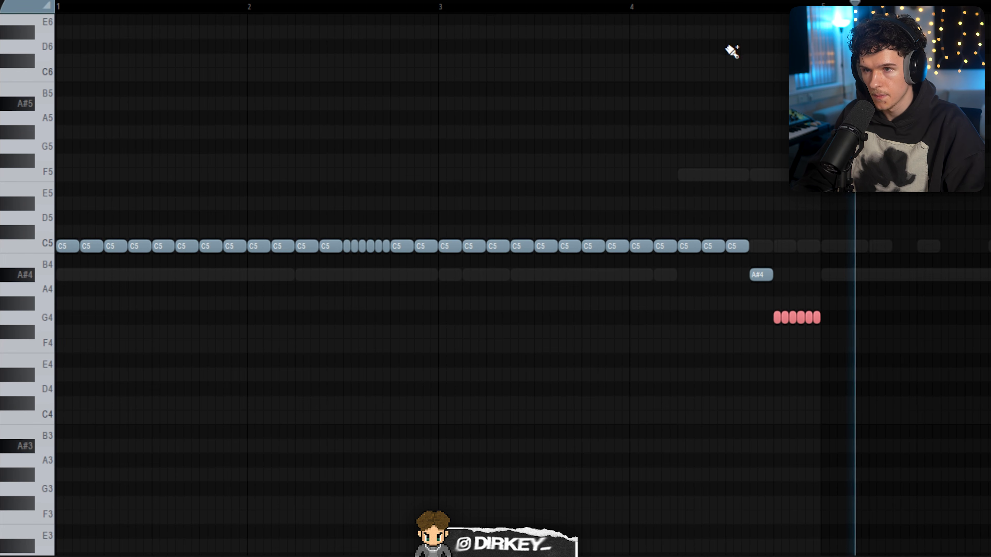
# Lower the final single hat note and the closing roll by ten semitones, to C4 and A3
pyautogui.click(764, 275)
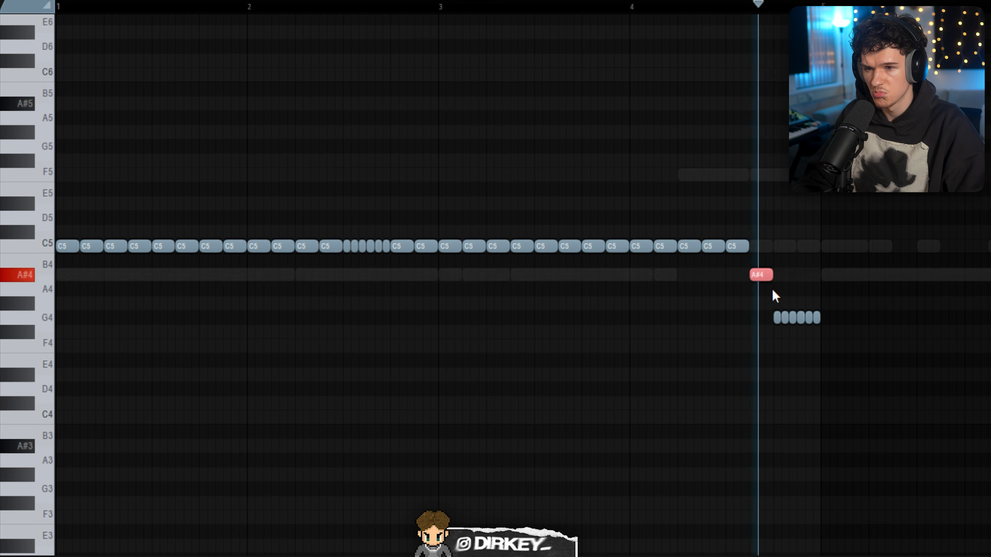
pyautogui.moveTo(766, 331); pyautogui.dragTo(765, 331)
pyautogui.press('Down')
pyautogui.press('Down')
pyautogui.press('Down')
pyautogui.press('Down')
pyautogui.press('Down')
pyautogui.press('Down')
pyautogui.press('Down')
pyautogui.press('Down')
pyautogui.press('Down')
pyautogui.press('Down')
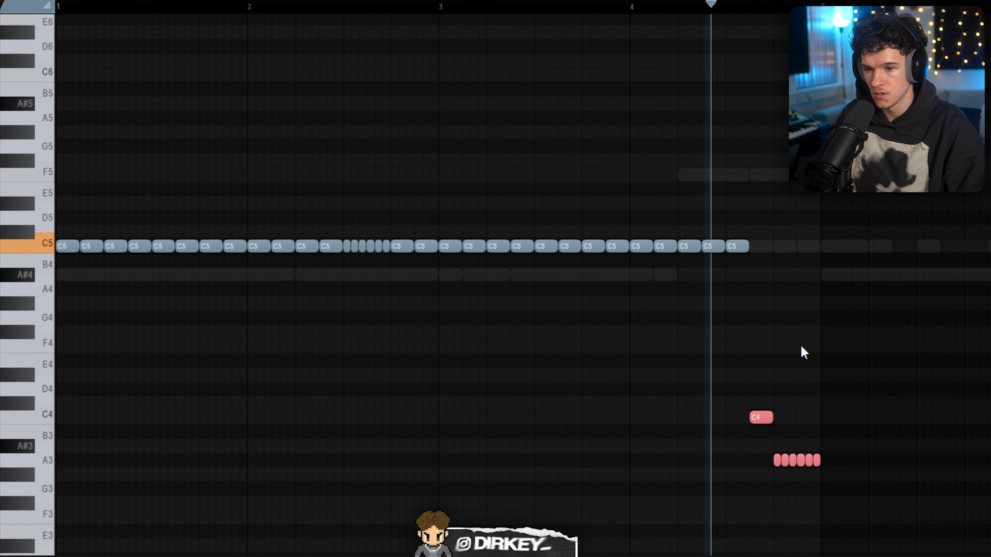
# Raise the single hat note before the closing roll back to A#4, keeping the roll at A3
pyautogui.press('Up')
pyautogui.press('Up')
pyautogui.press('Up')
pyautogui.press('Up')
pyautogui.press('Up')
pyautogui.press('Up')
pyautogui.press('Up')
pyautogui.press('Up')
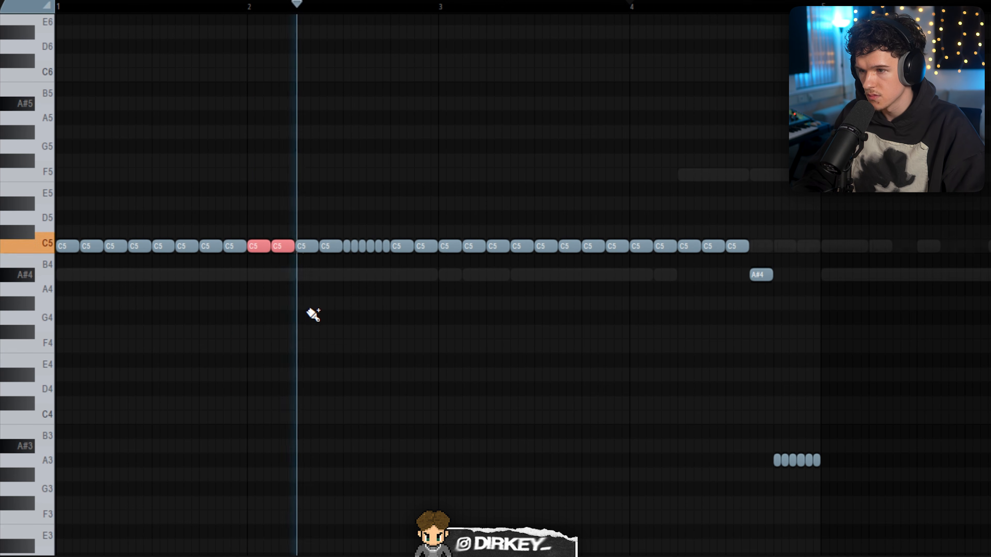
# Chop the first two hat notes of bar 2 into a six-note roll and replace the mid-bar roll with one C5 note
pyautogui.moveTo(261, 253); pyautogui.dragTo(288, 250)
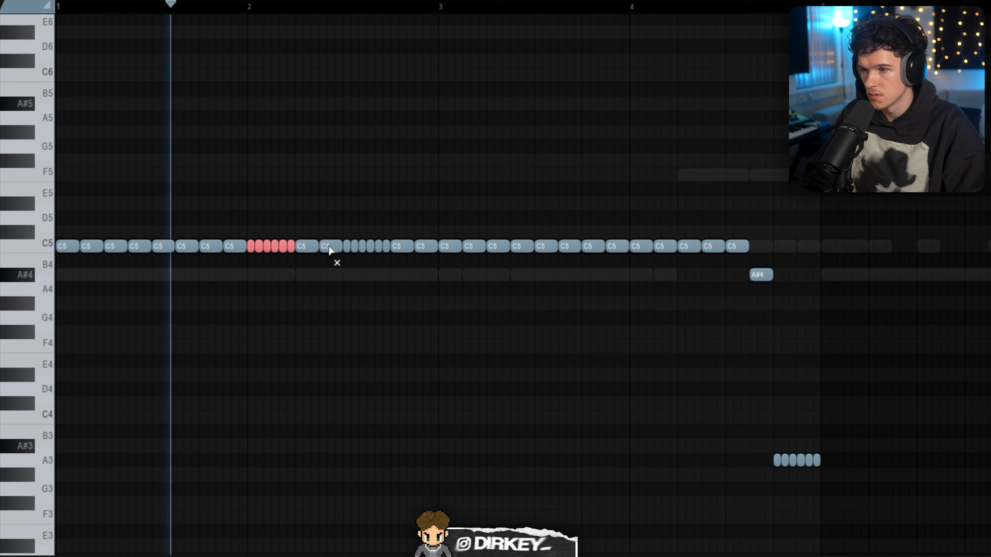
pyautogui.moveTo(345, 227); pyautogui.dragTo(388, 249)
pyautogui.press('Delete')
pyautogui.click(351, 246)
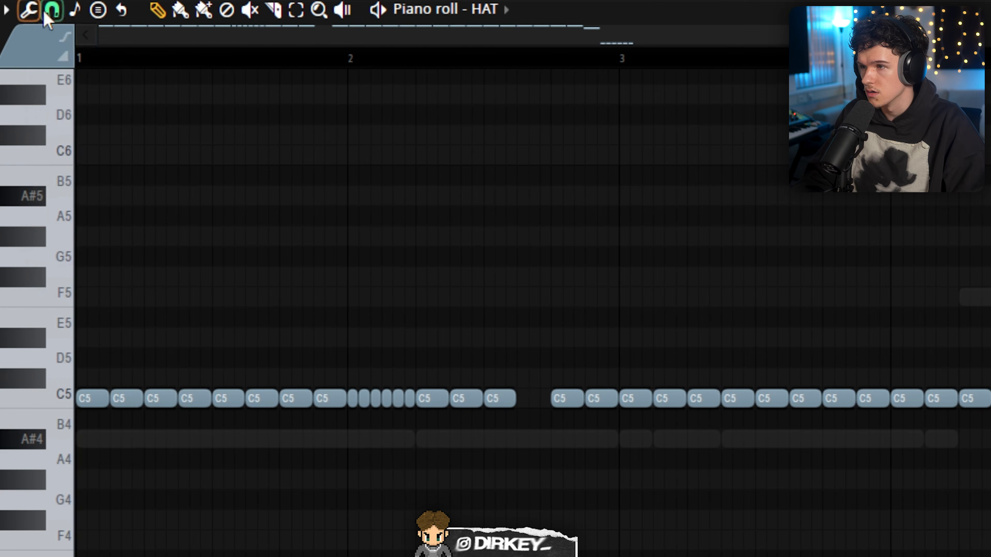
# Open the piano roll's snap resolution choices
pyautogui.click(47, 15)
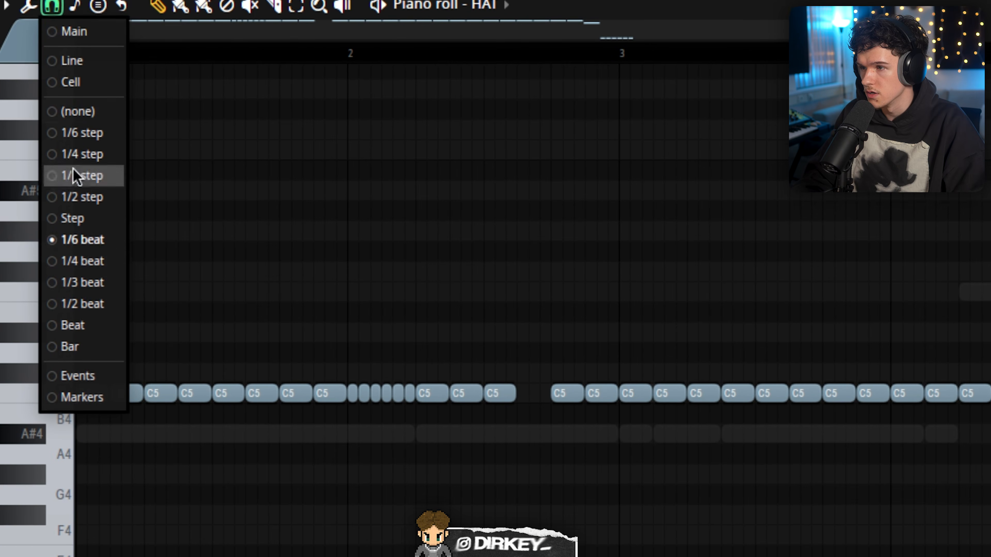